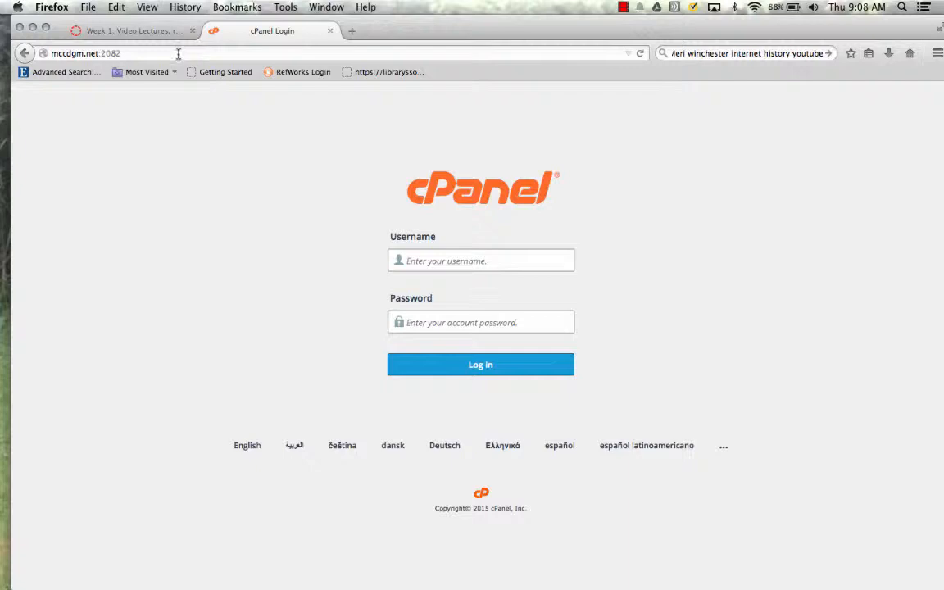
Go to the mccdgm.net/cpanel login page
click(178, 53)
text(mcc)
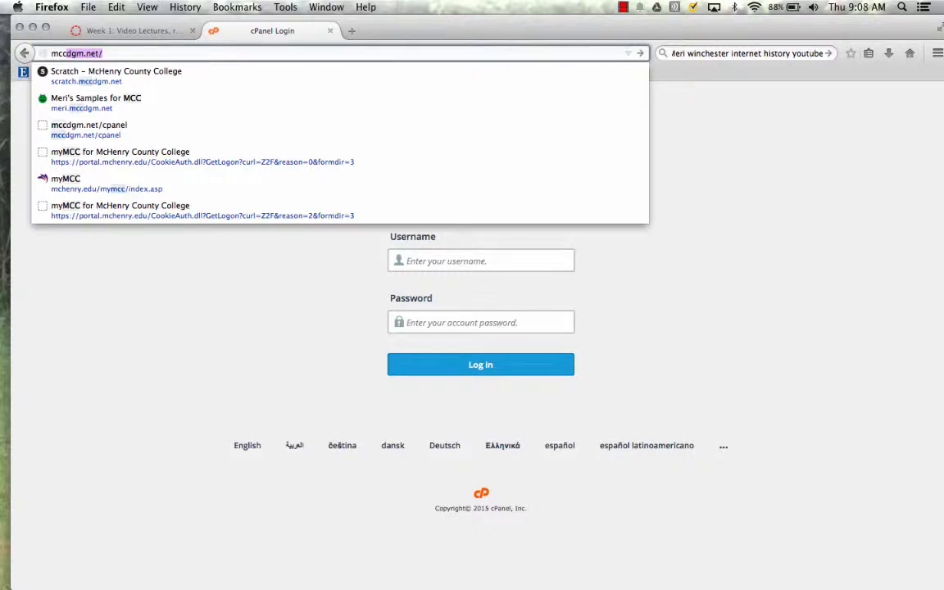
text(dgm.)
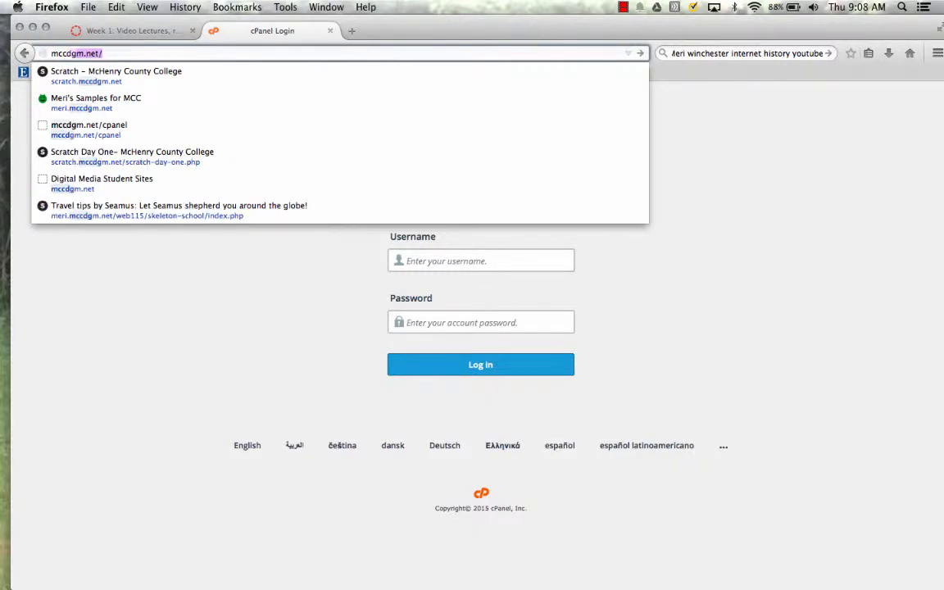
text(net/cpanel)
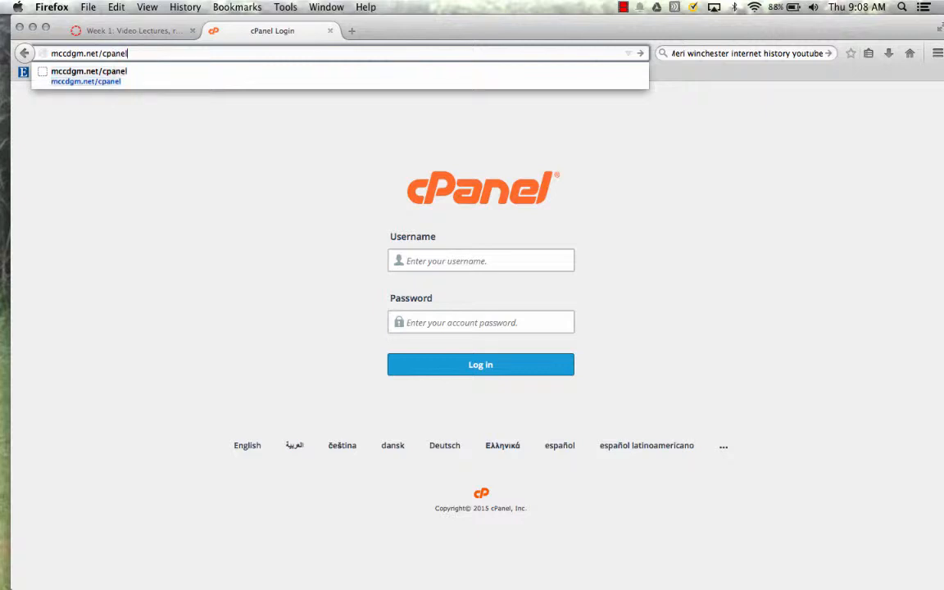
key(Return)
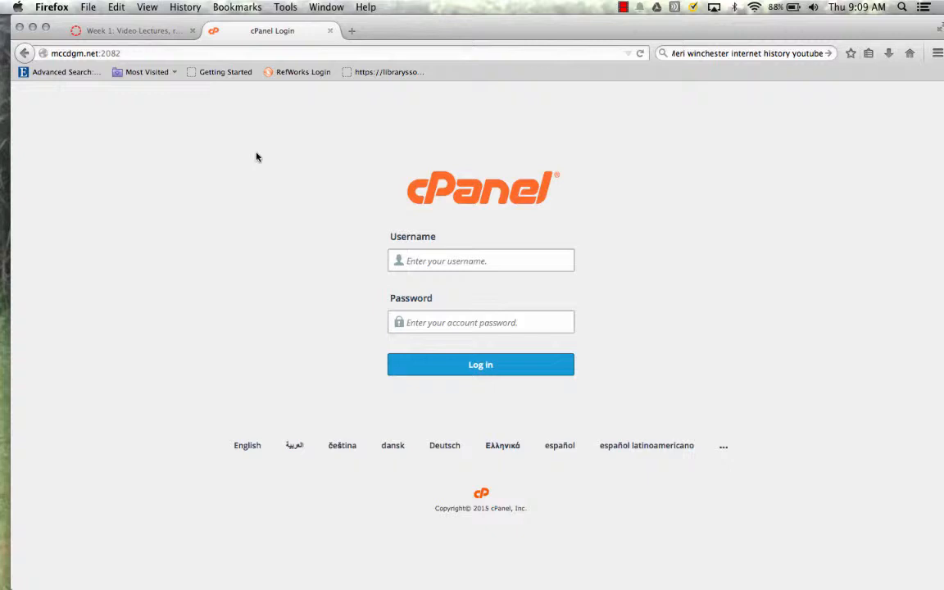
Log in to cPanel with the account username and password
text(mccdgm6)
key(Tab)
text(••••••••)
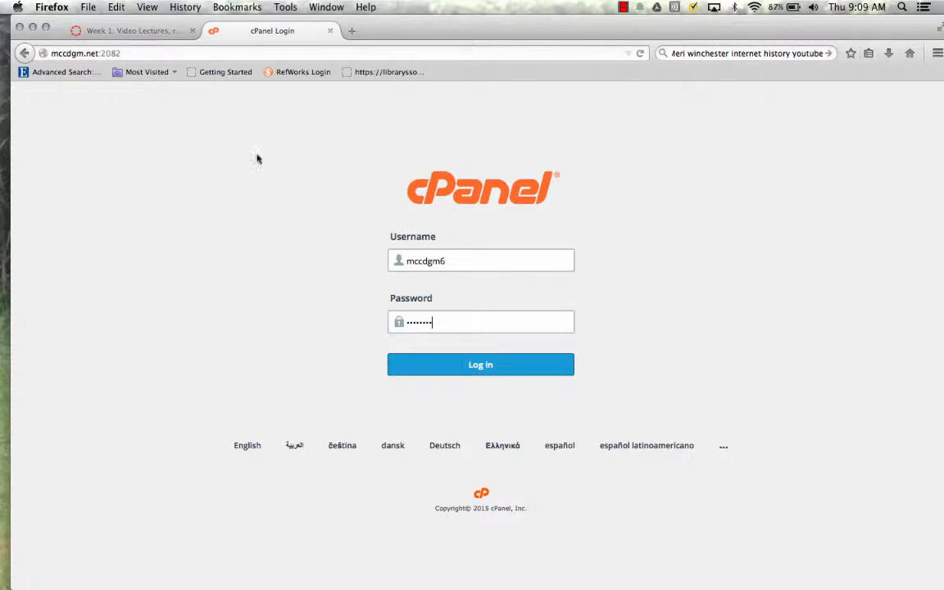
click(461, 369)
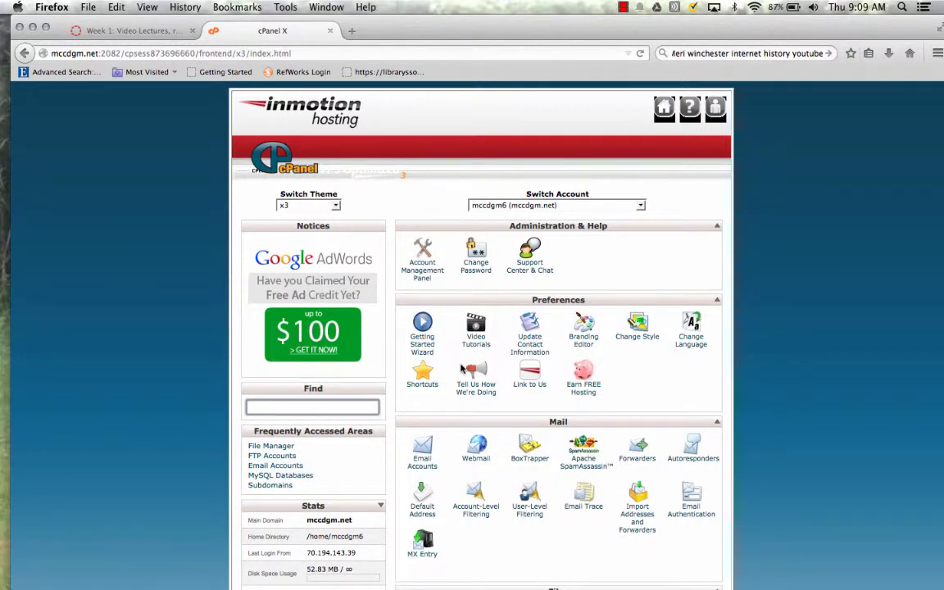
Open WebHost Manager from cPanel's Advanced section
scroll(461, 369, down, 5)
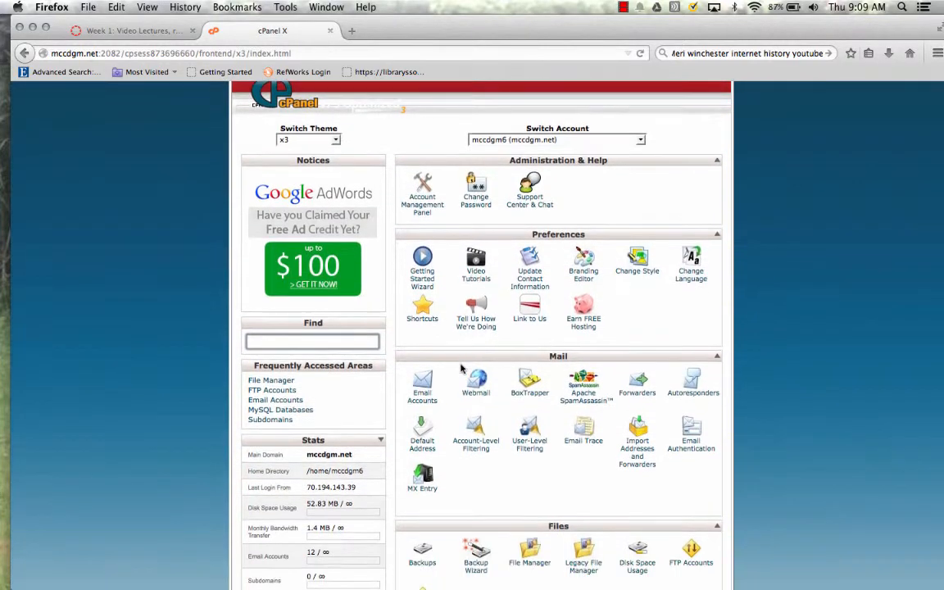
scroll(461, 369, down, 4)
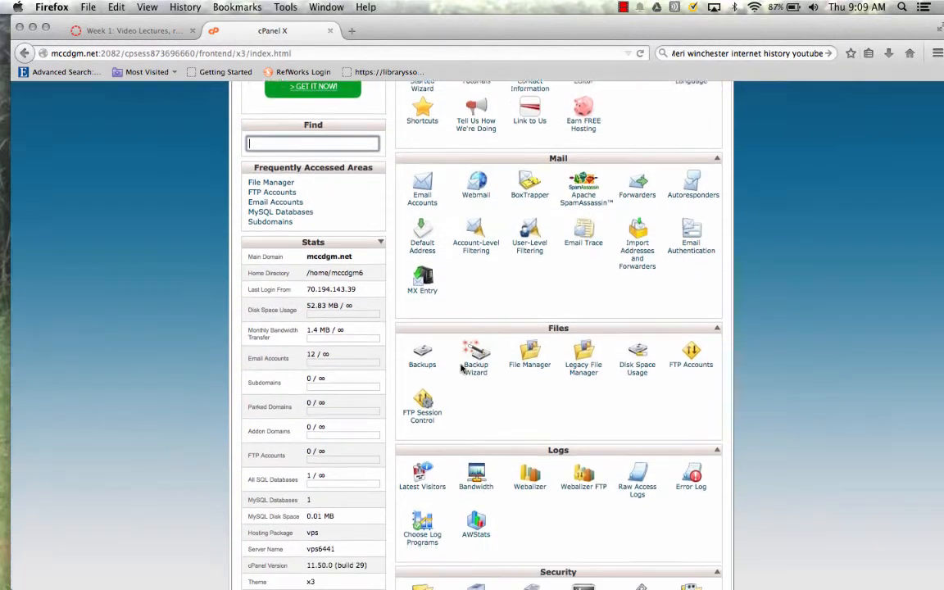
scroll(461, 369, down, 10)
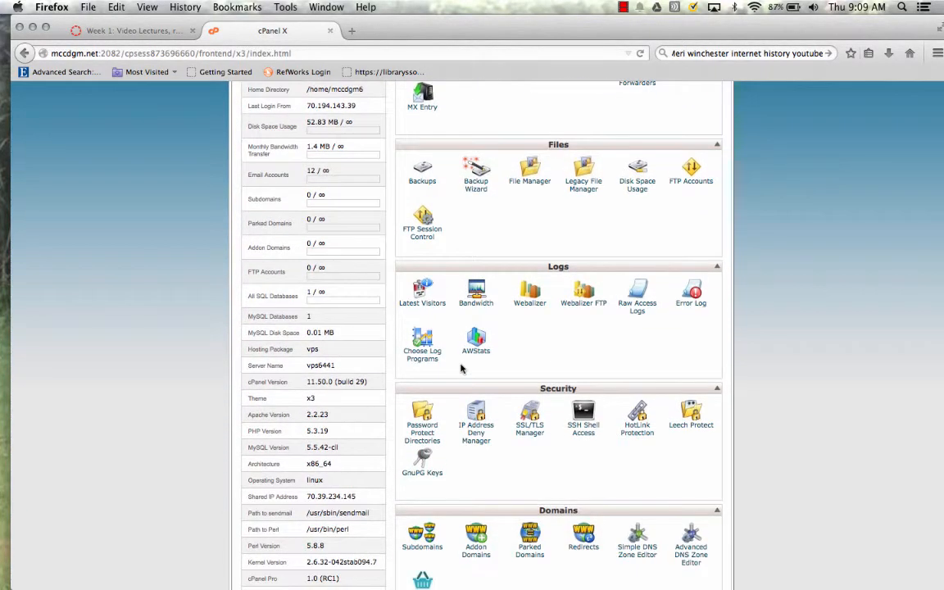
scroll(460, 369, down, 2)
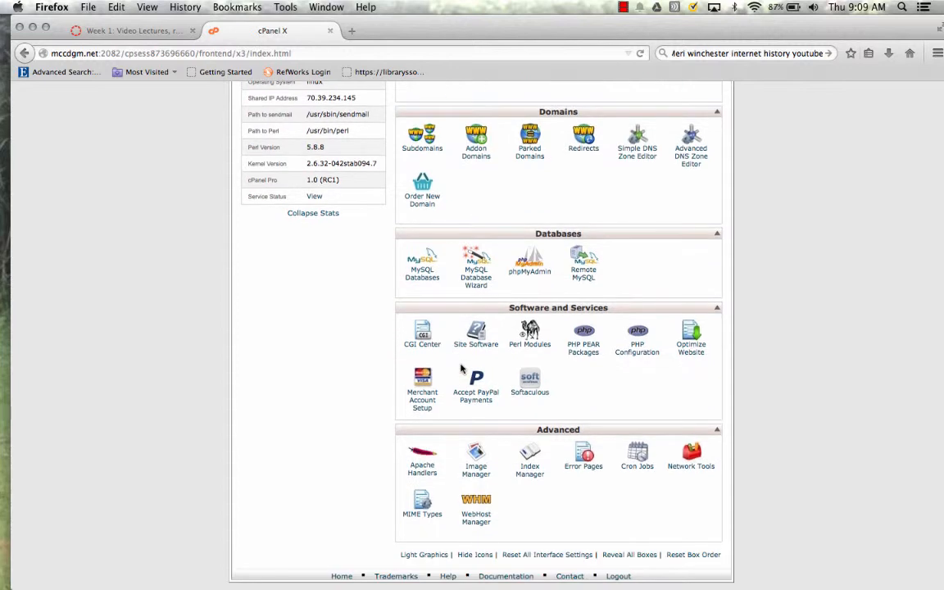
click(484, 505)
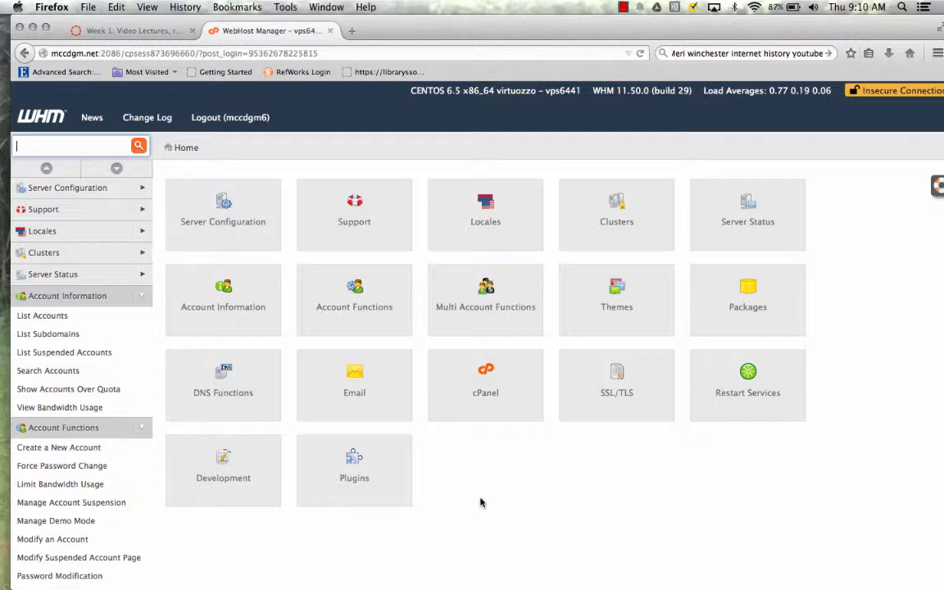
Open Create a New Account under Account Functions
click(86, 447)
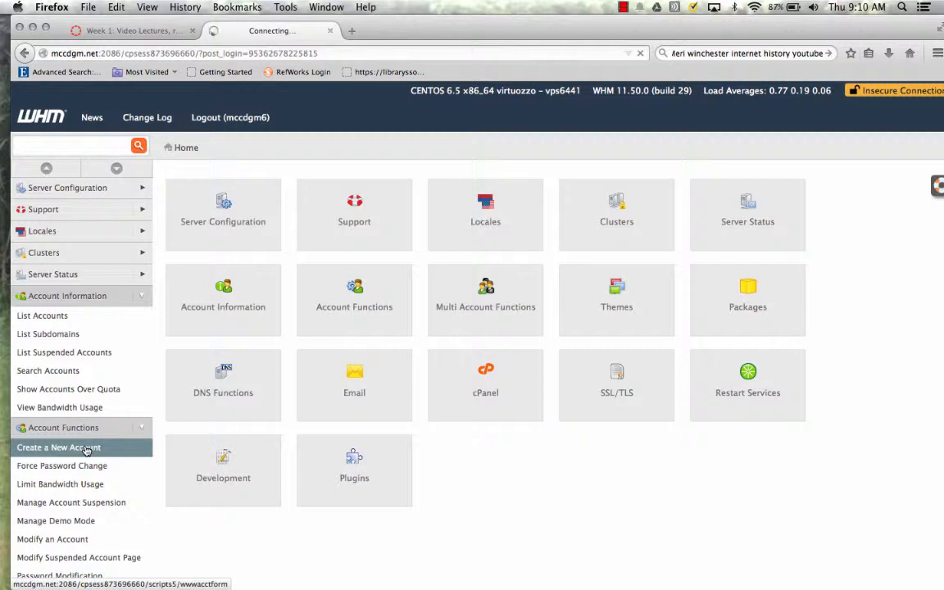
click(86, 450)
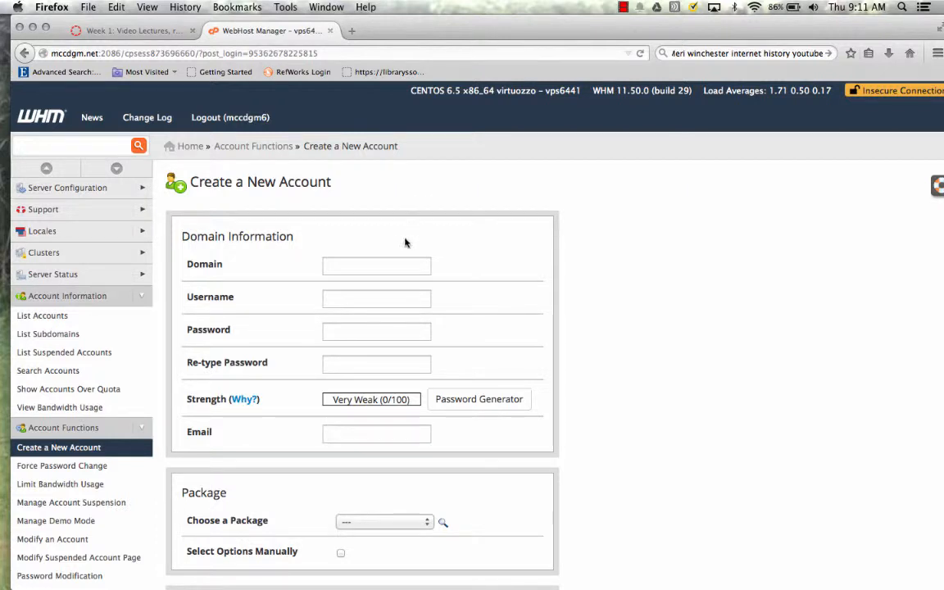
Enter domain meristudent.mccdgm.net, username meristudent, and the account password twice
click(398, 262)
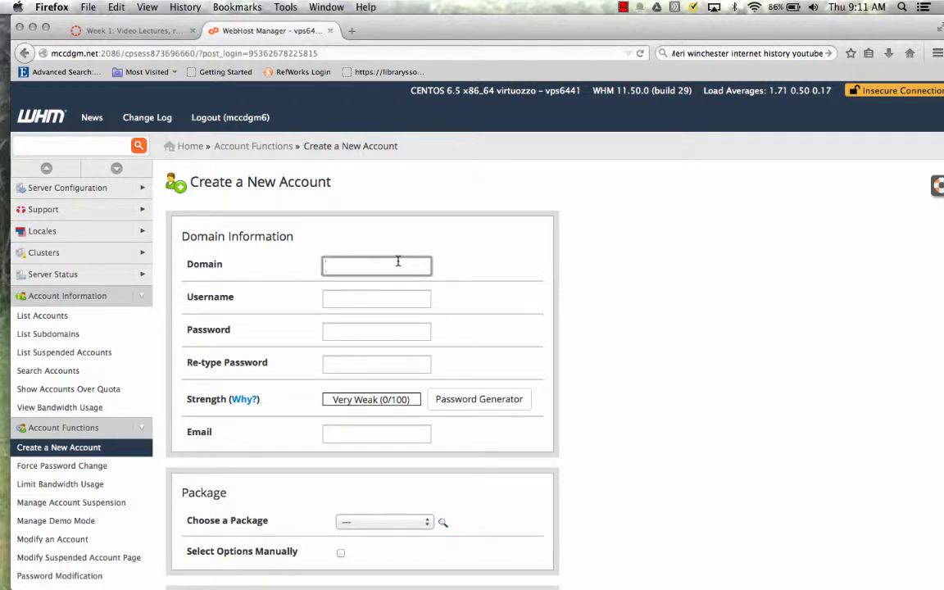
text(meristude)
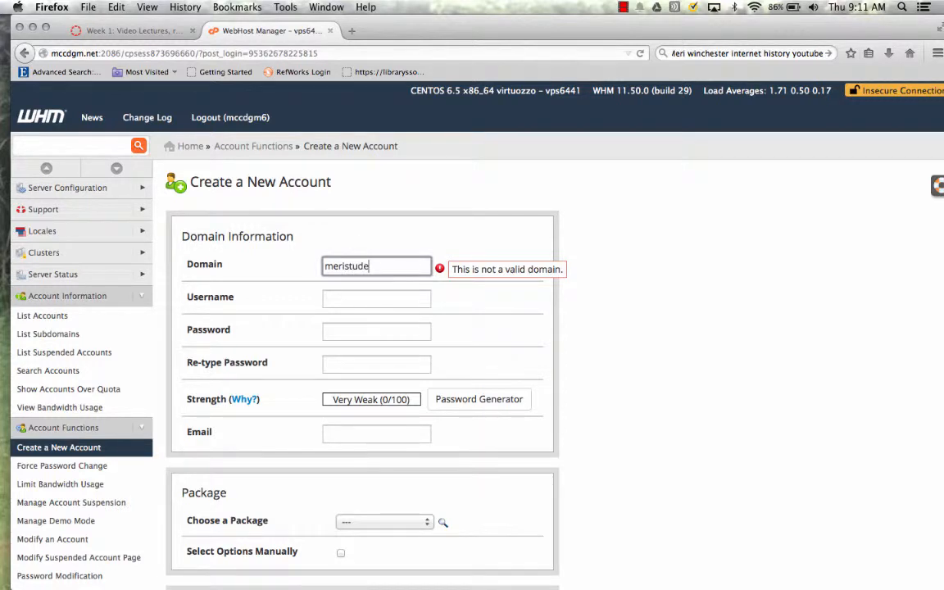
text(nt.mcc)
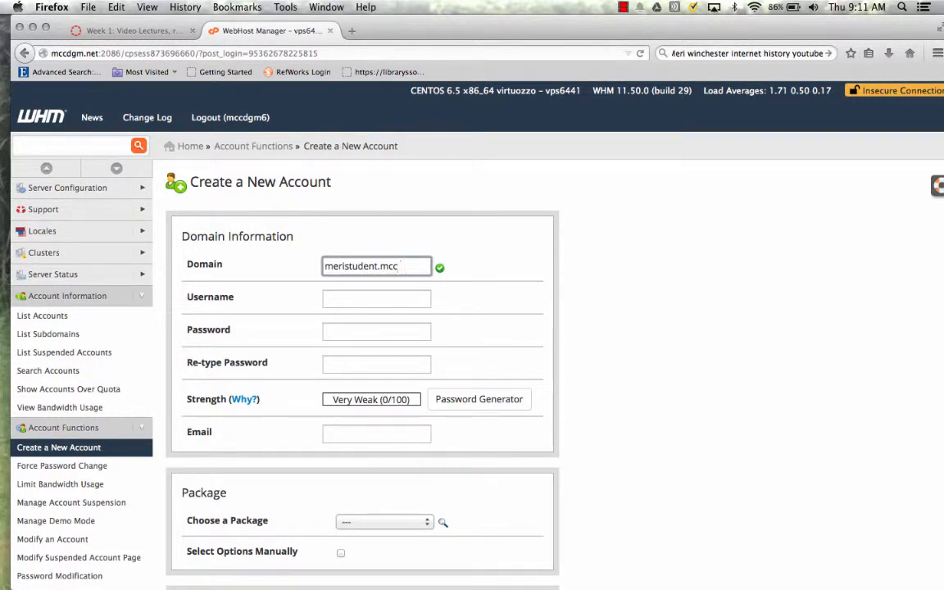
text(dgm.net)
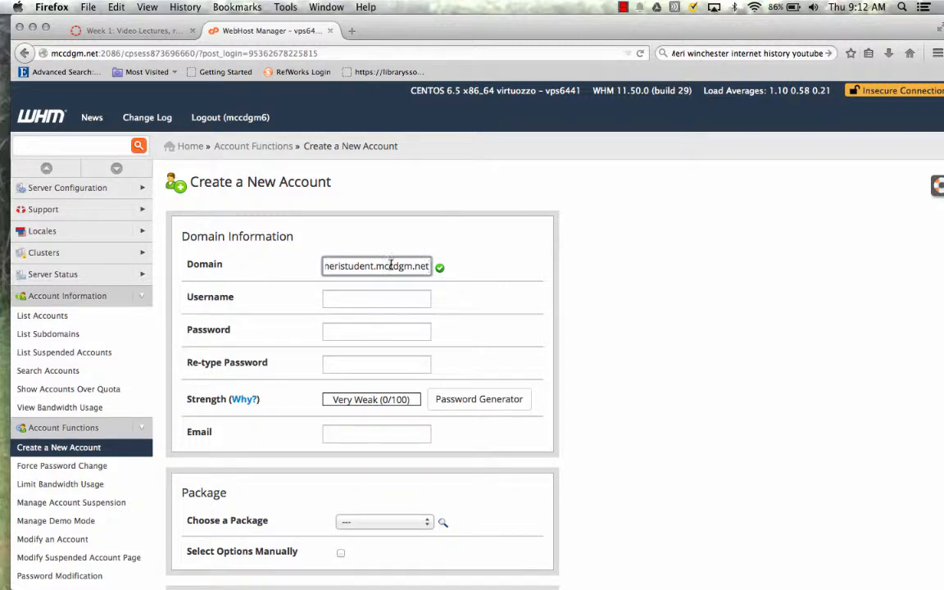
click(389, 298)
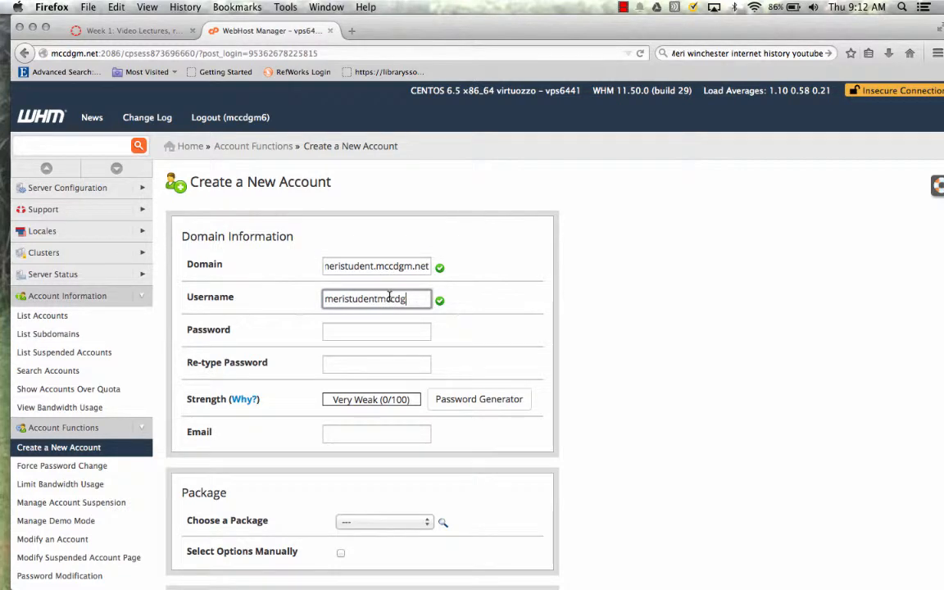
drag(414, 298, 304, 296)
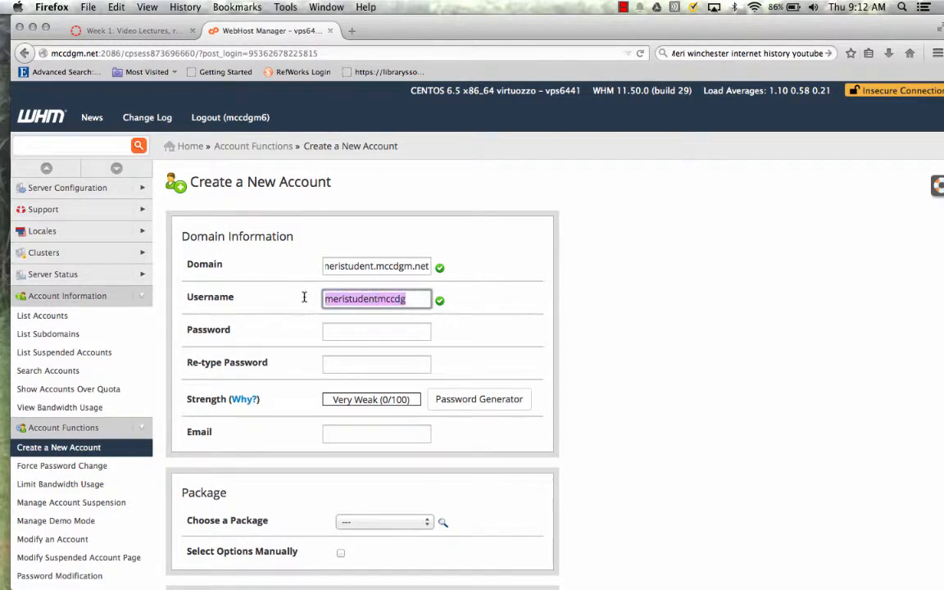
text(me)
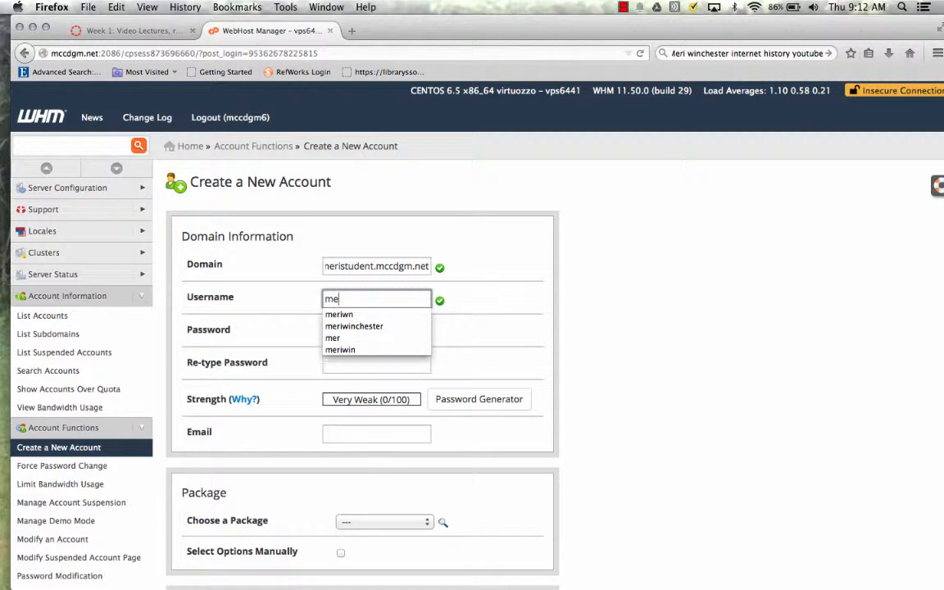
text(ristudent)
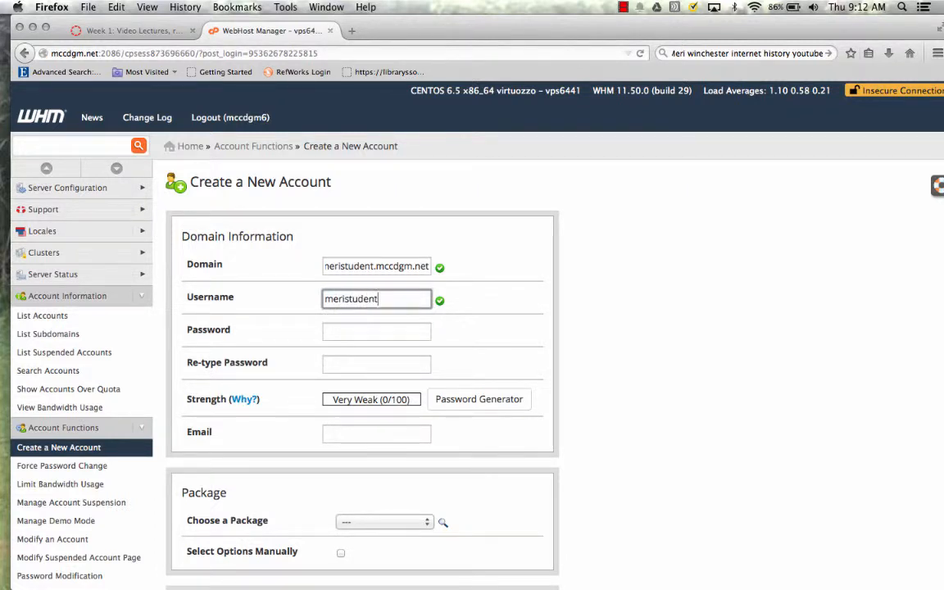
key(Tab)
text(•••••••)
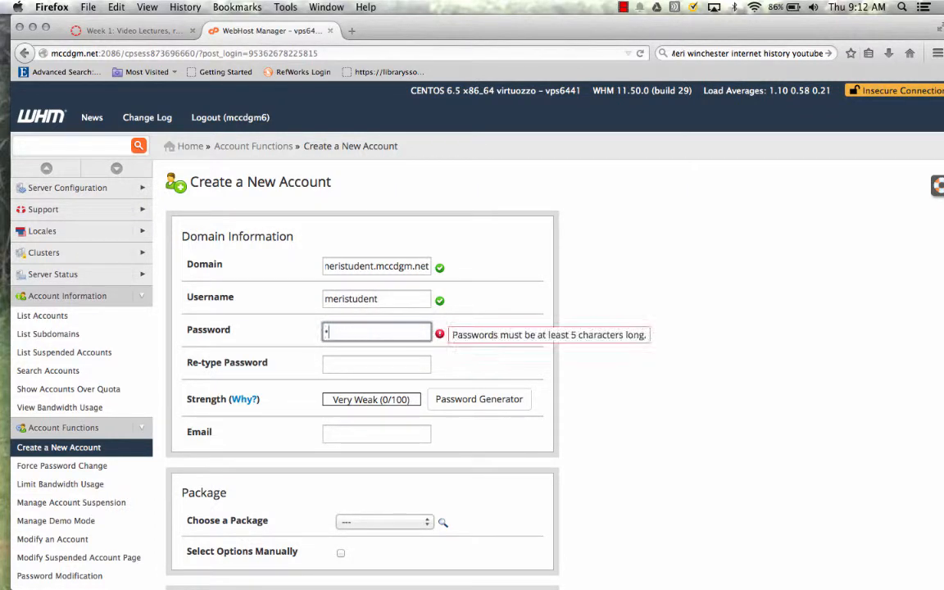
text(•••)
key(Tab)
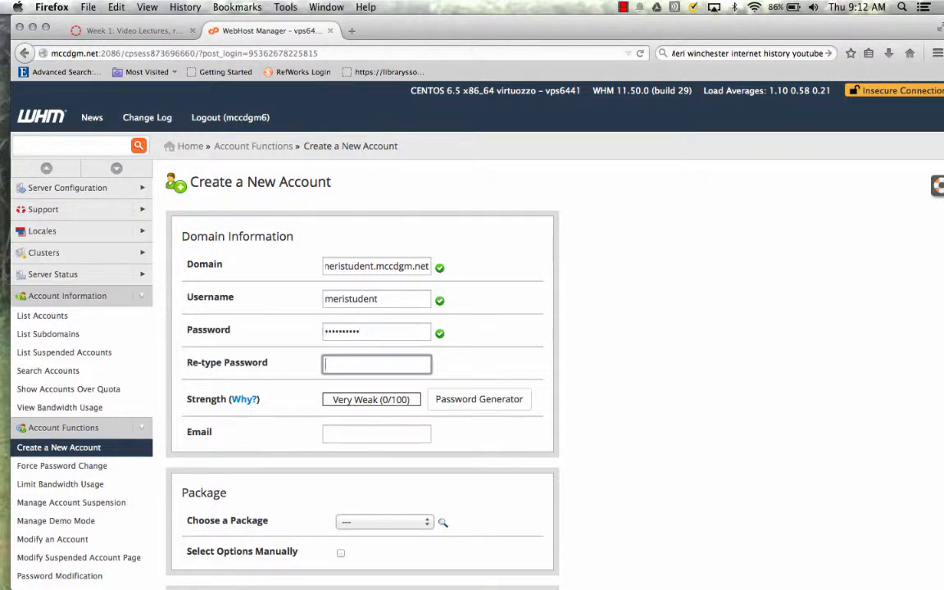
text(••••••••••)
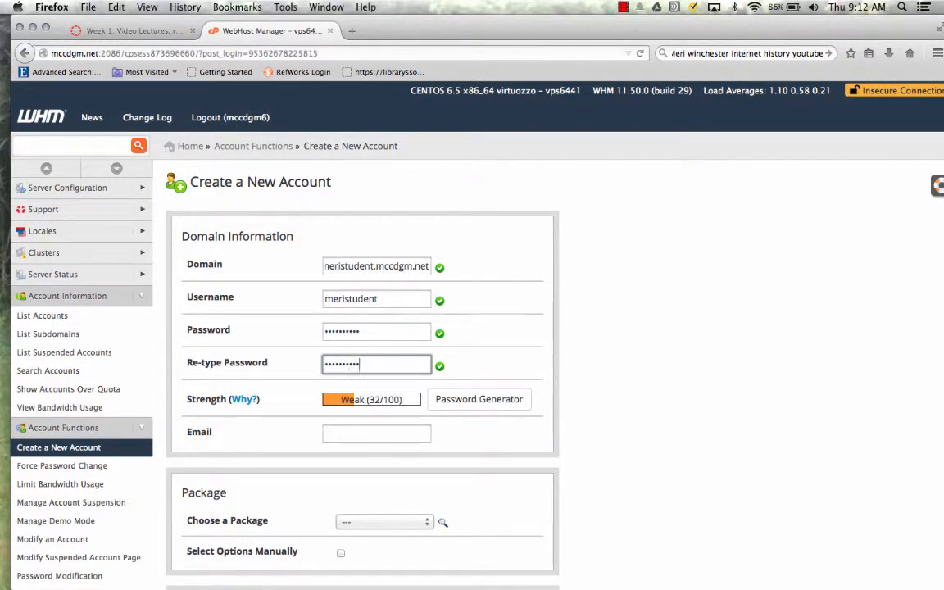
key(Tab)
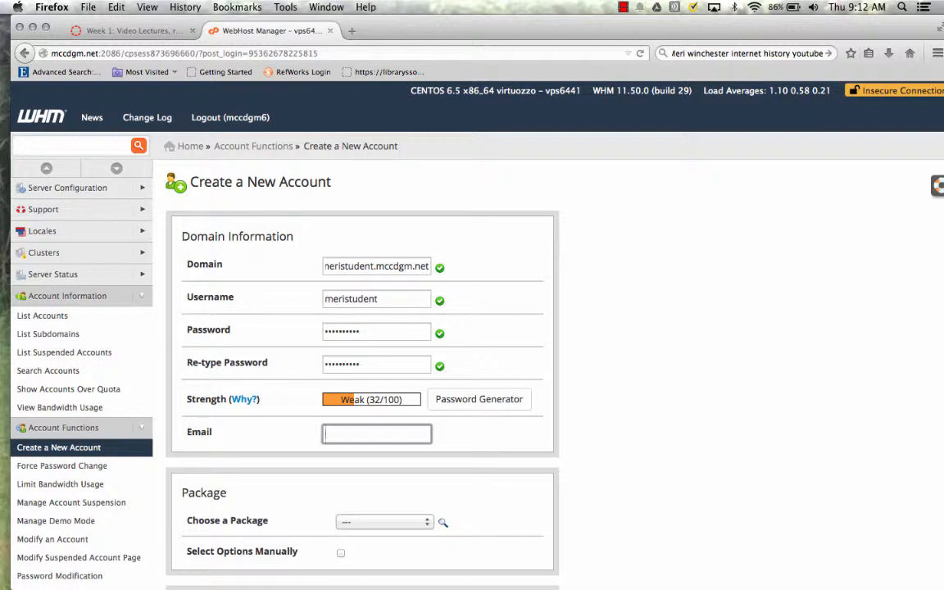
Choose the mccdgm6_student package and create the account
scroll(390, 466, down, 3)
click(389, 463)
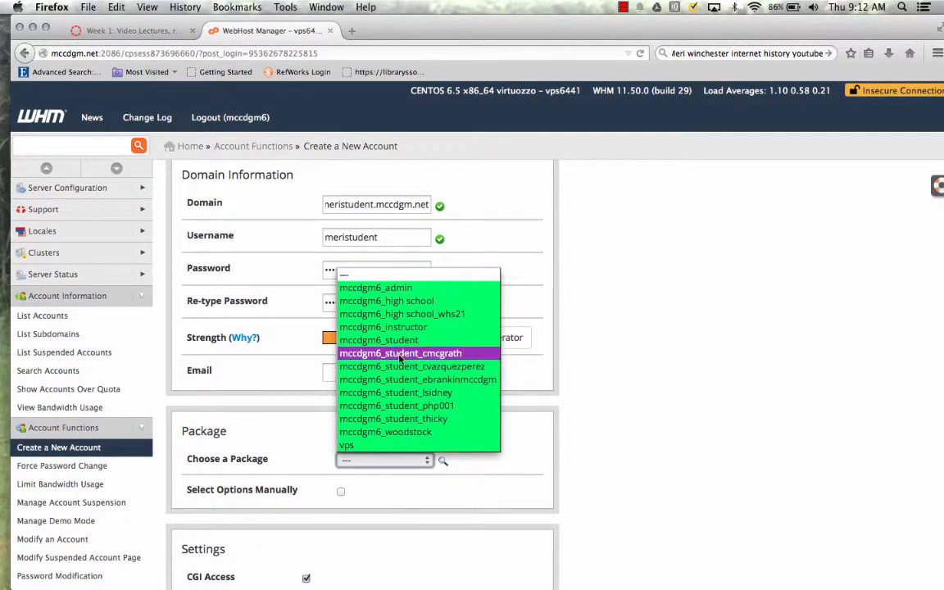
click(378, 341)
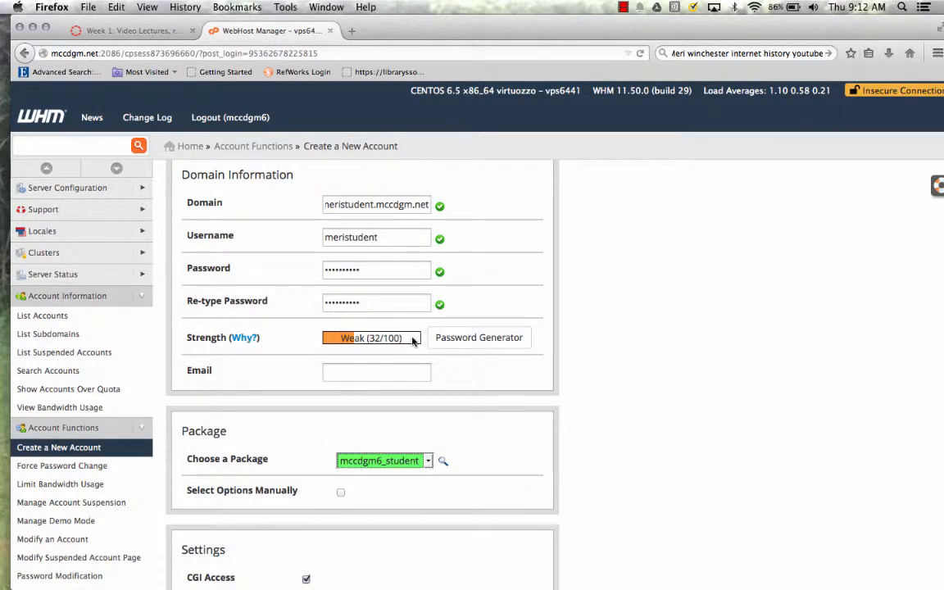
scroll(412, 342, down, 3)
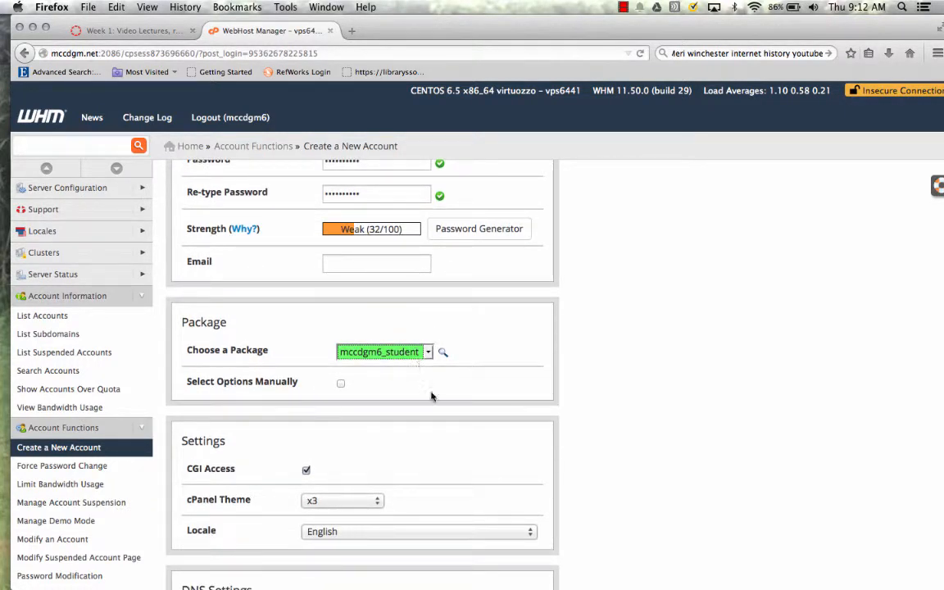
scroll(432, 397, down, 1)
scroll(432, 396, down, 4)
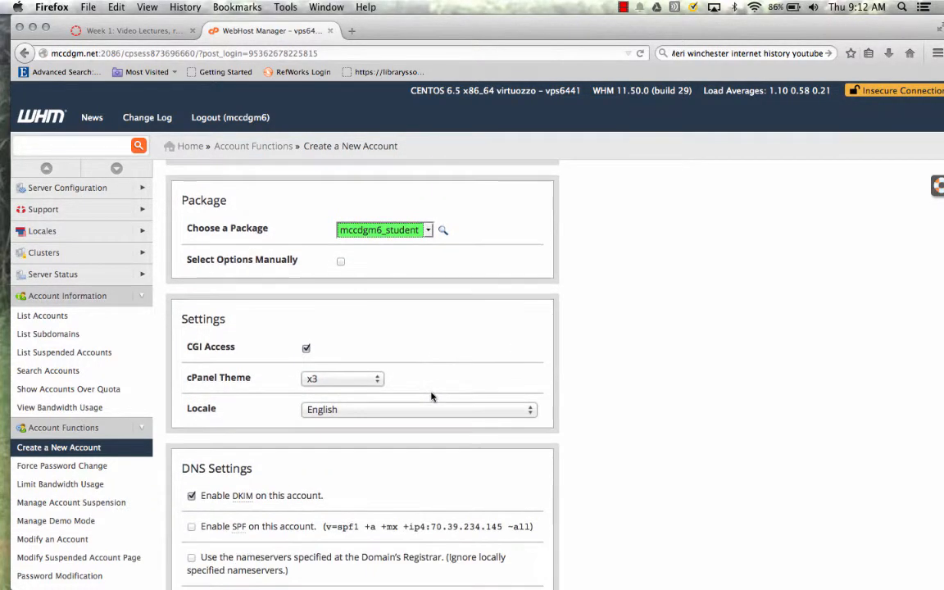
scroll(426, 370, down, 10)
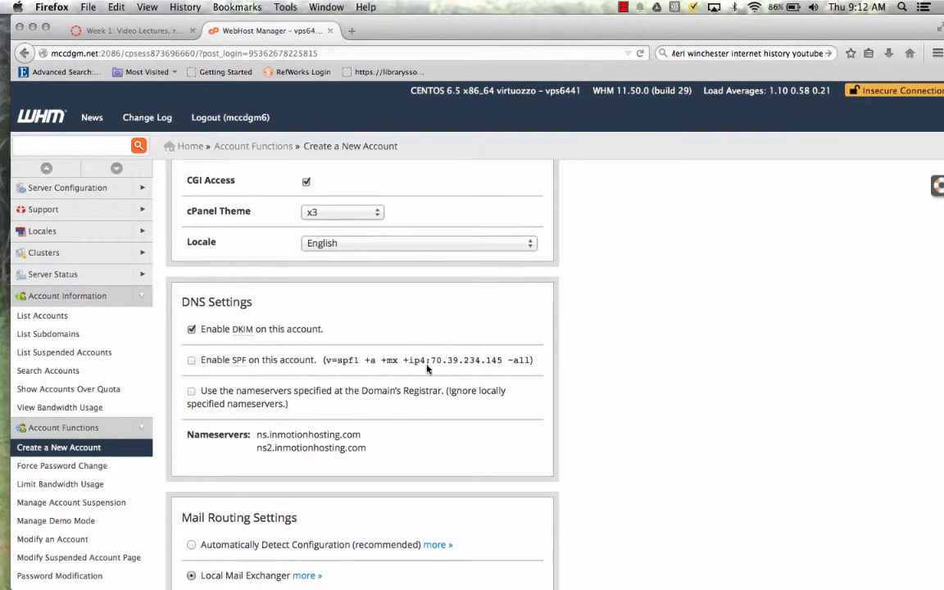
scroll(426, 367, down, 4)
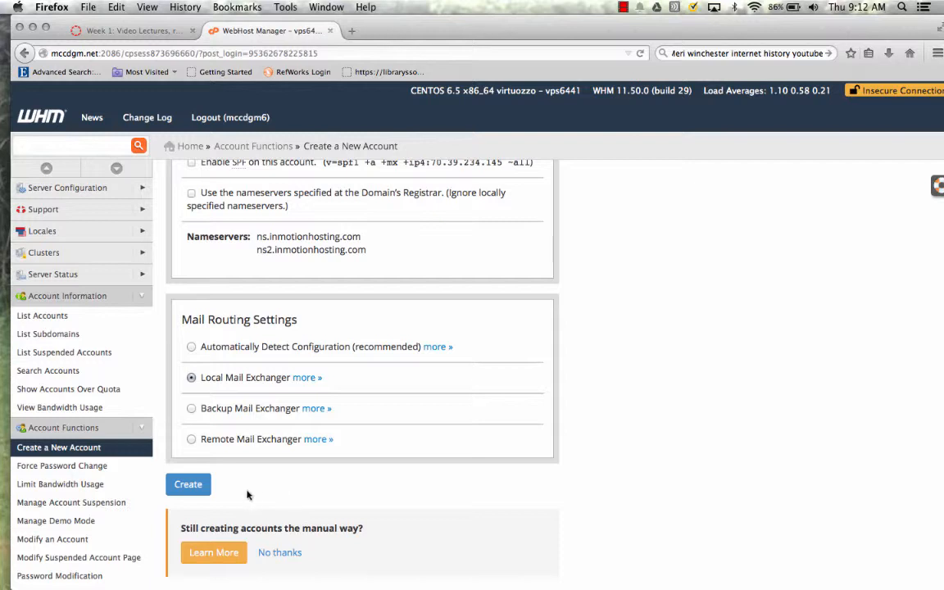
click(196, 486)
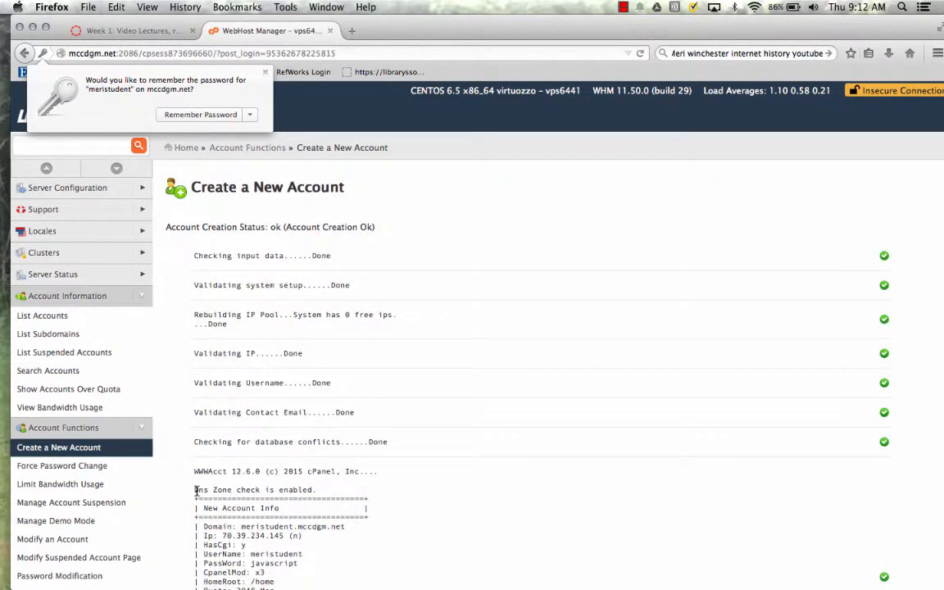
Scroll through the Account Creation Status log to check every step shows Done
scroll(376, 540, down, 5)
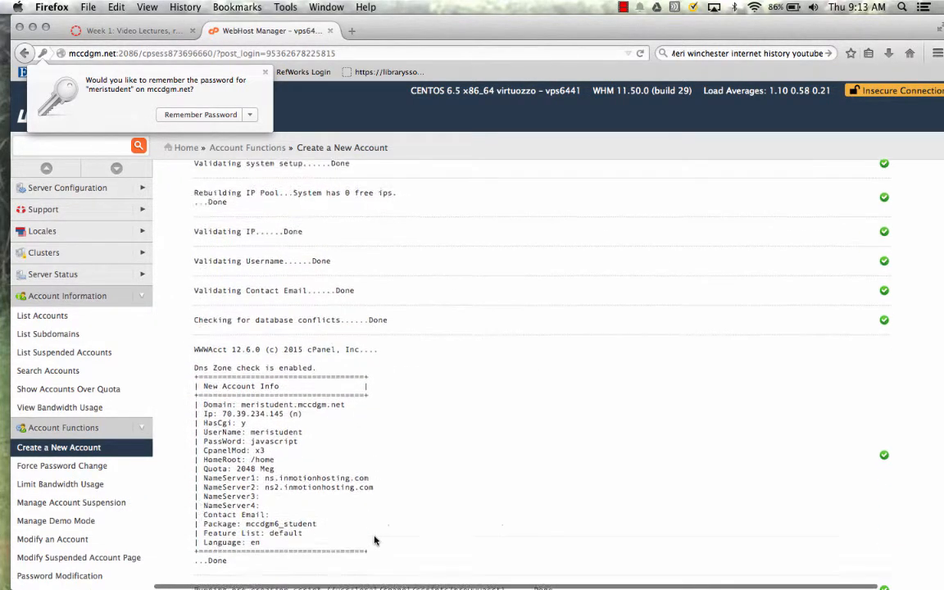
scroll(376, 540, down, 6)
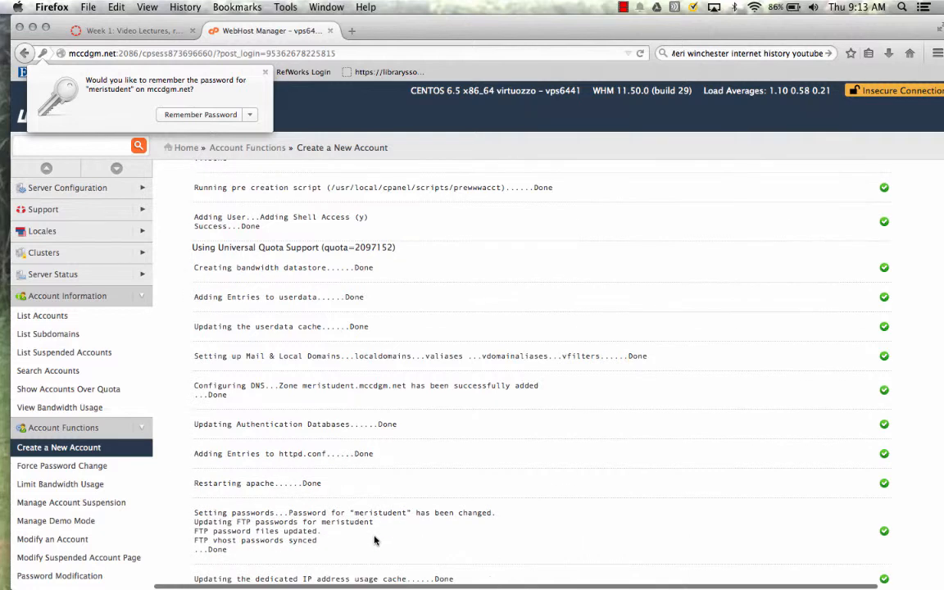
scroll(376, 539, down, 2)
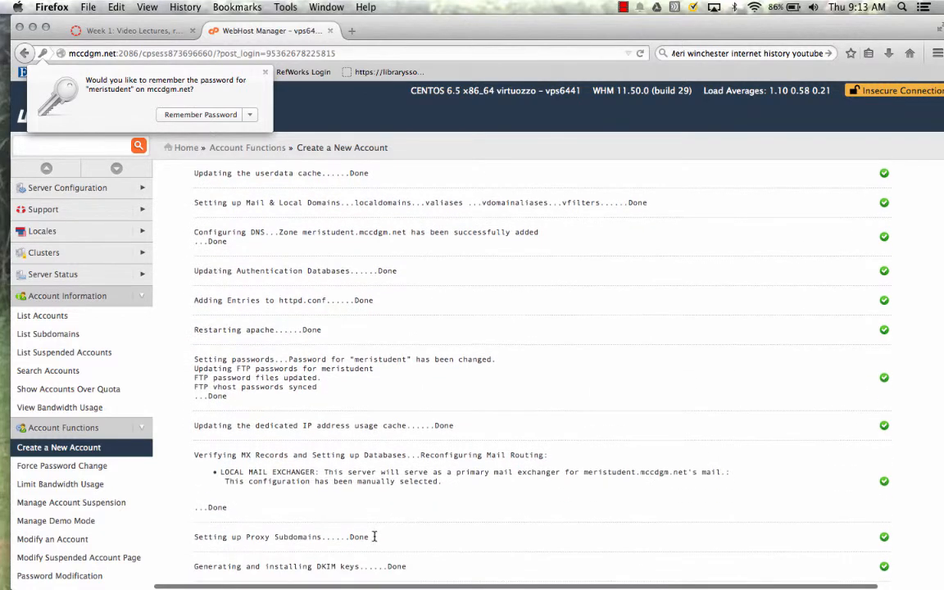
Dismiss the password prompt and load meristudent.mccdgm.net in a new tab
click(361, 31)
click(361, 32)
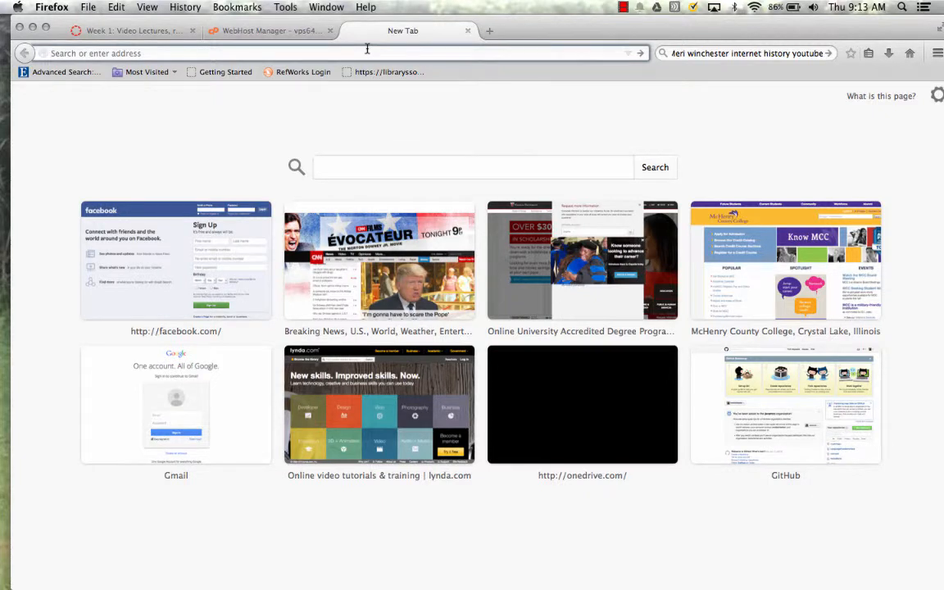
text(meristu)
key(BackSpace)
text(dent.mccdgm.net)
key(Return)
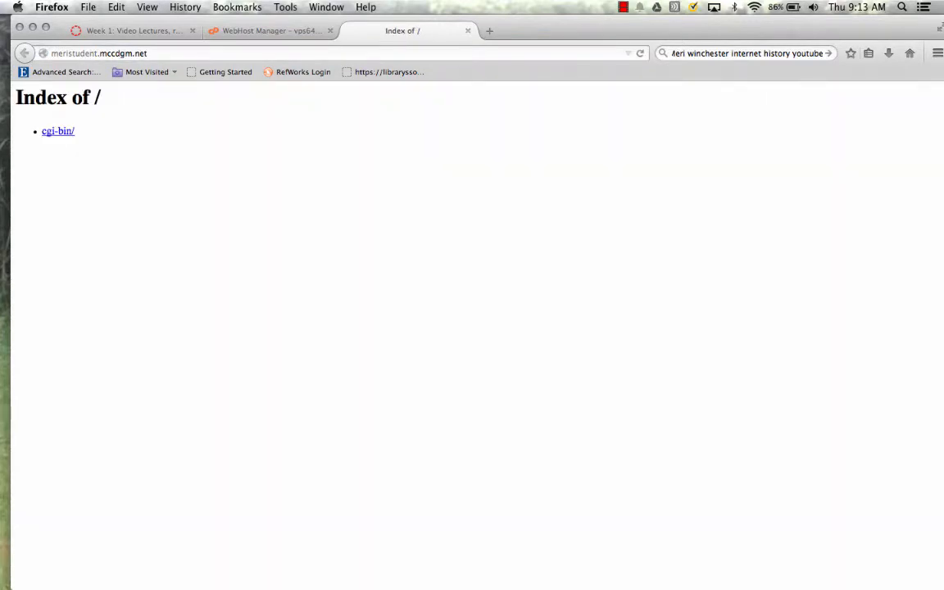
click(489, 31)
Search for 'meristudent' in the extra tab, then close that search tab
click(445, 164)
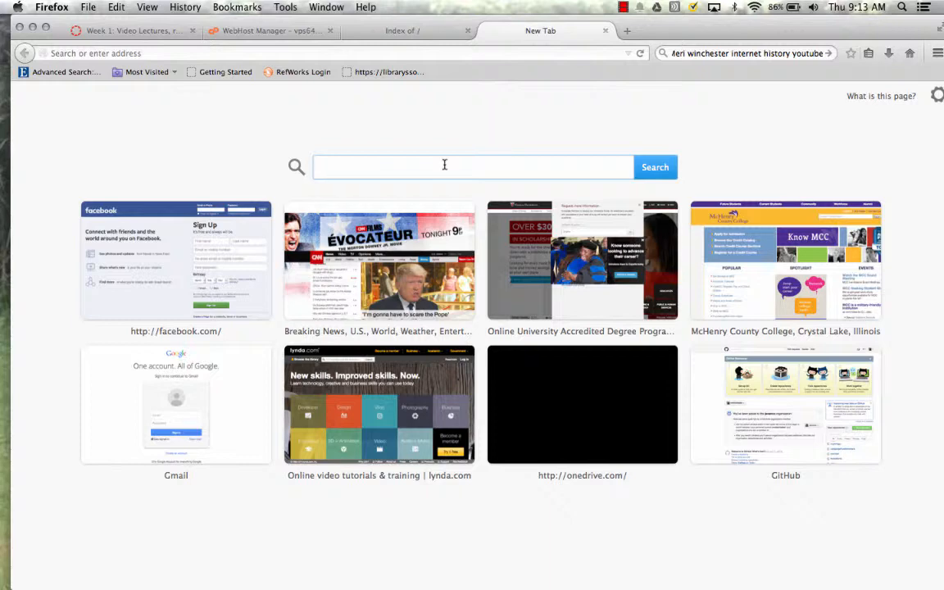
text(meris)
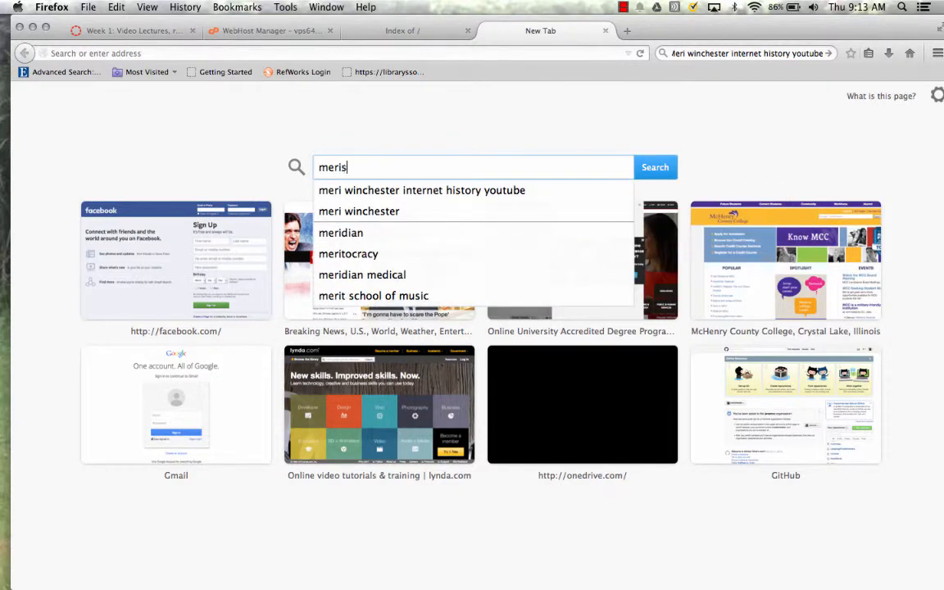
text(tudent)
key(Return)
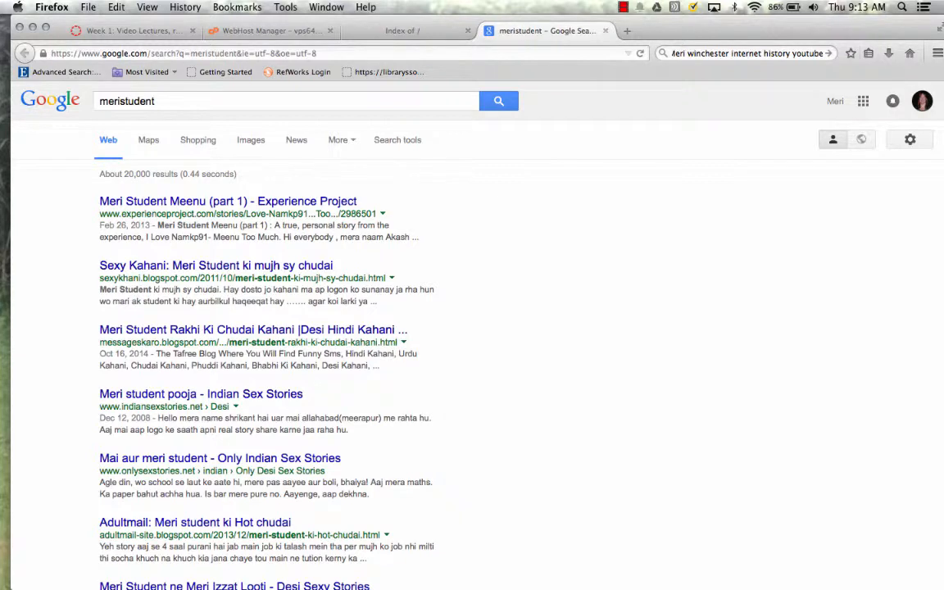
click(605, 31)
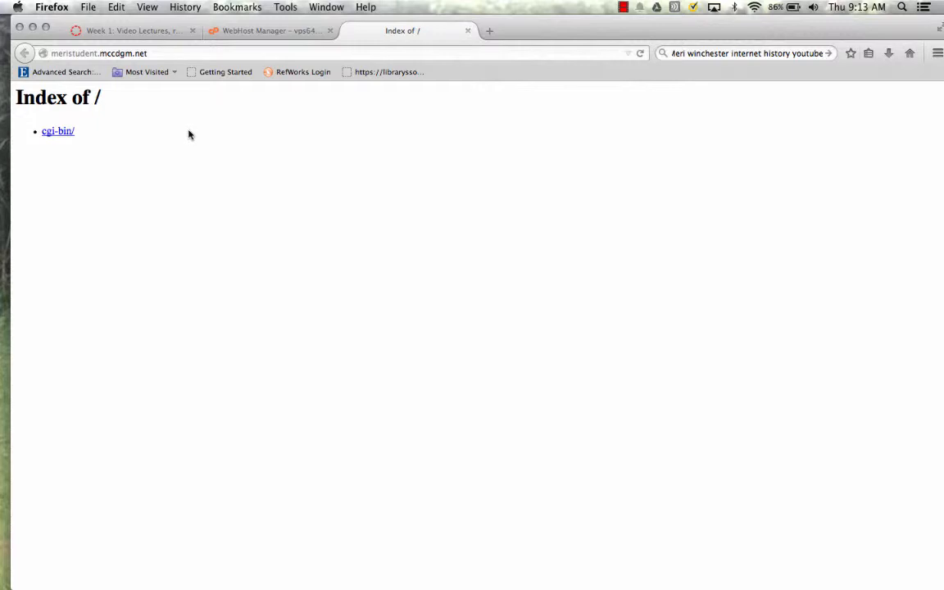
Close the WHM tab and open the mccdgm.net cPanel login in a new tab
click(329, 32)
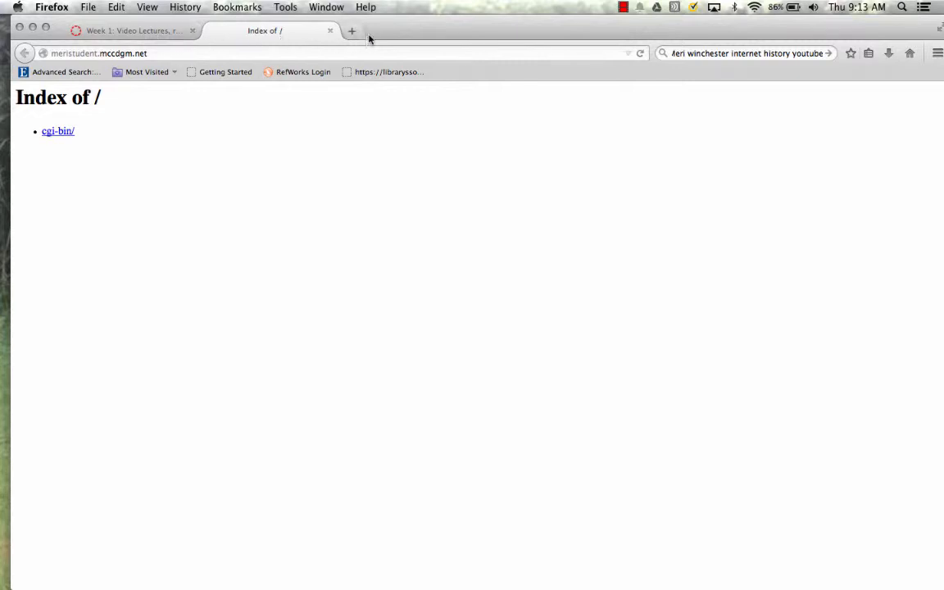
click(352, 31)
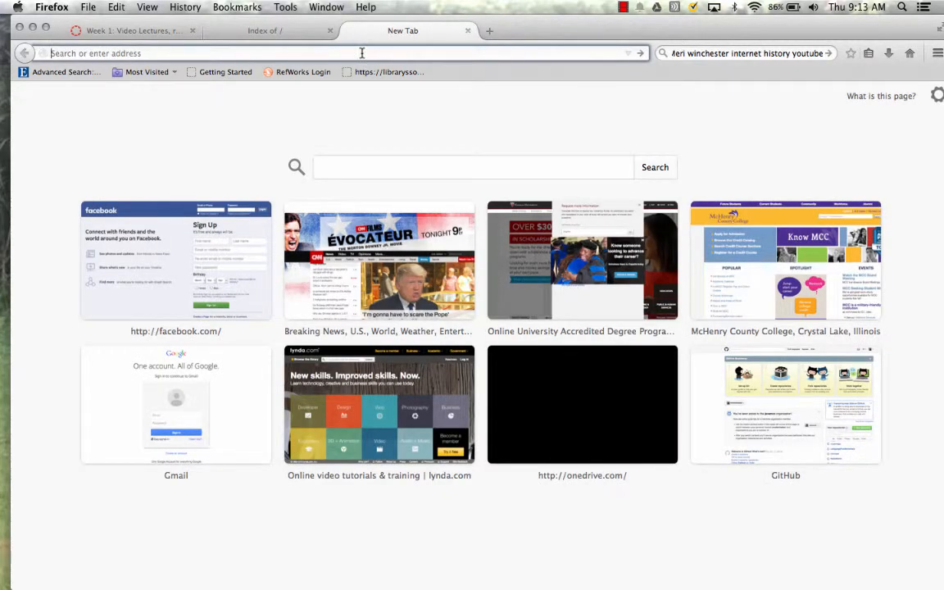
text(mccdgm.net/)
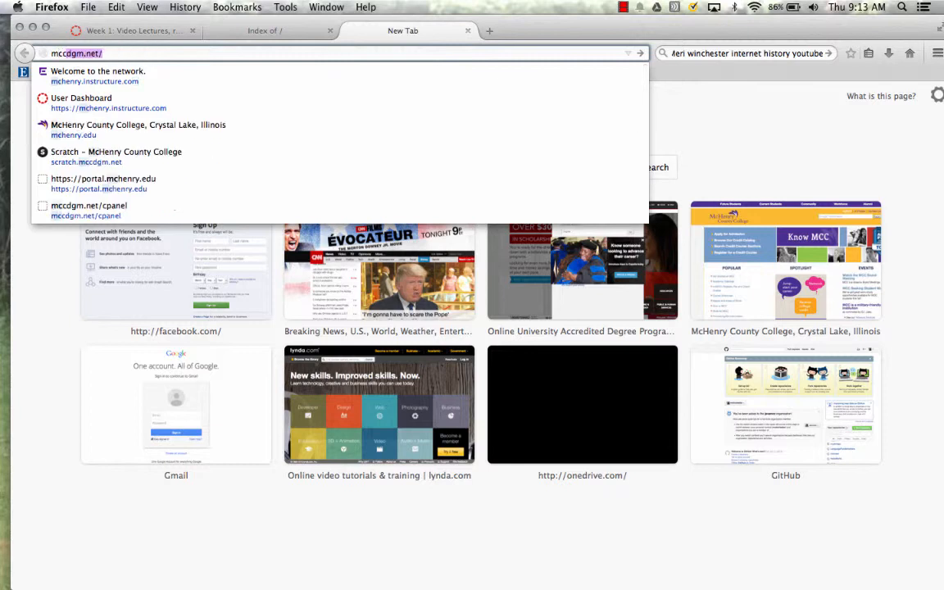
text(cpanel)
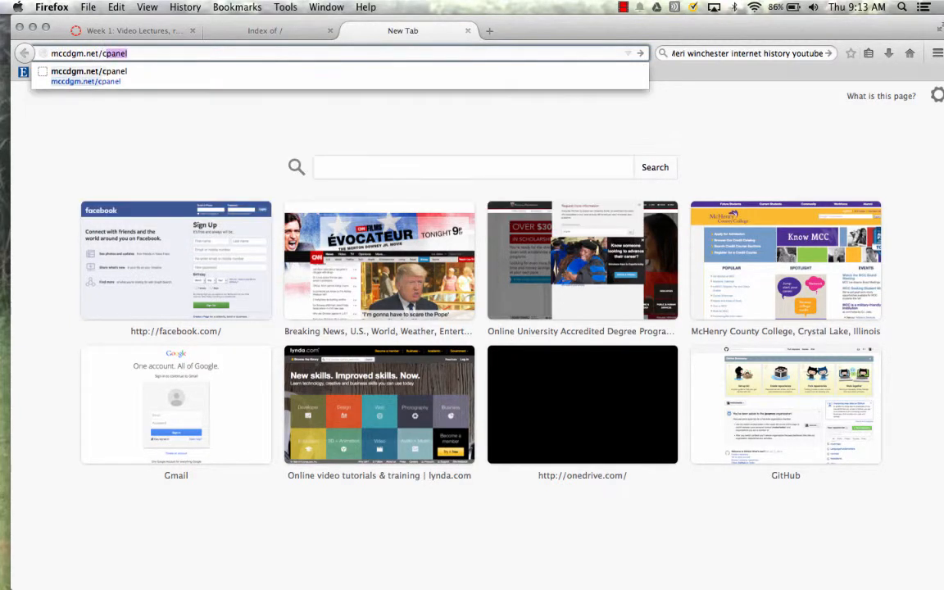
key(Return)
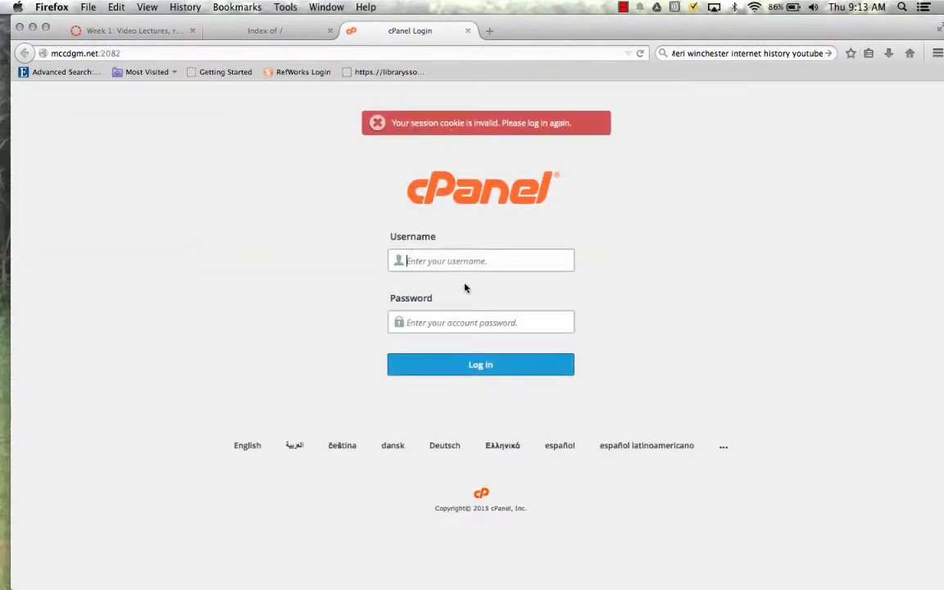
Log in as meristudent with the new account's password
text(meristudent)
key(Tab)
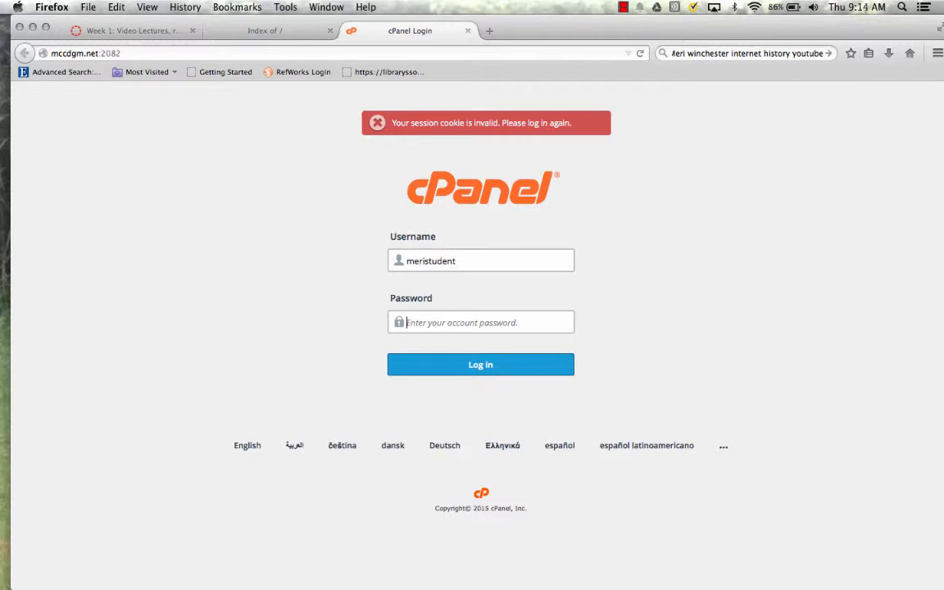
text(*********)
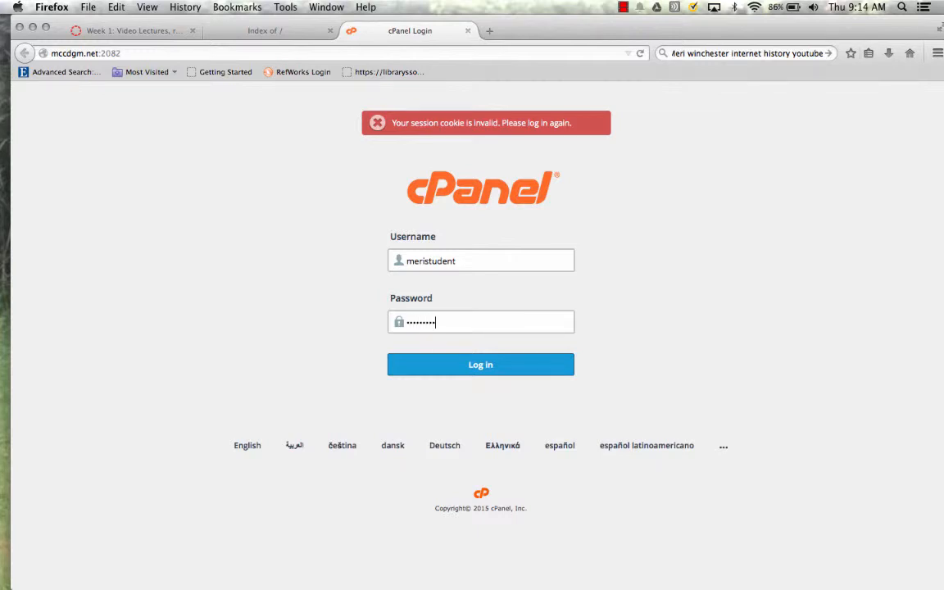
click(481, 366)
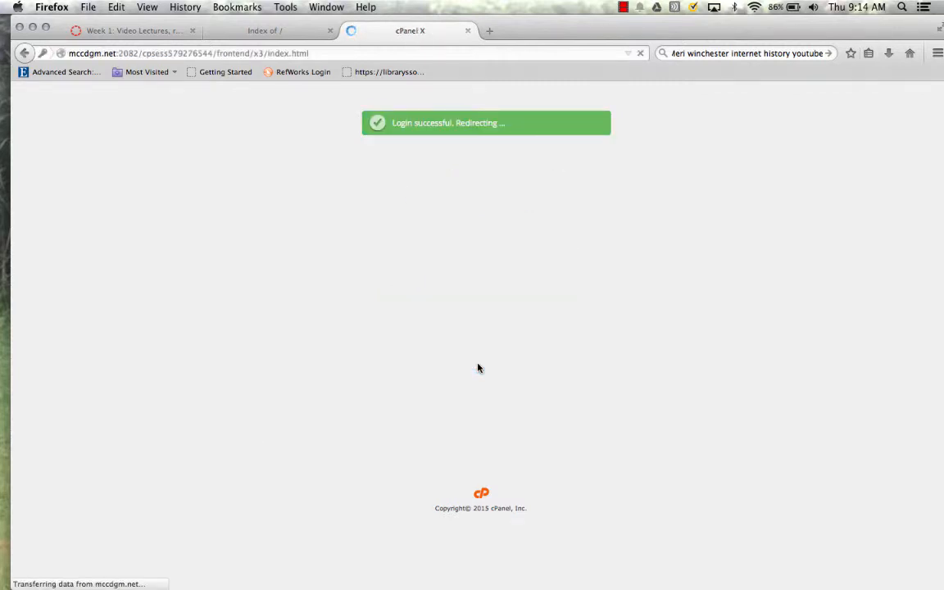
Close the Welcome to cPanel popup and browse the student dashboard's tool sections
scroll(479, 373, down, 1)
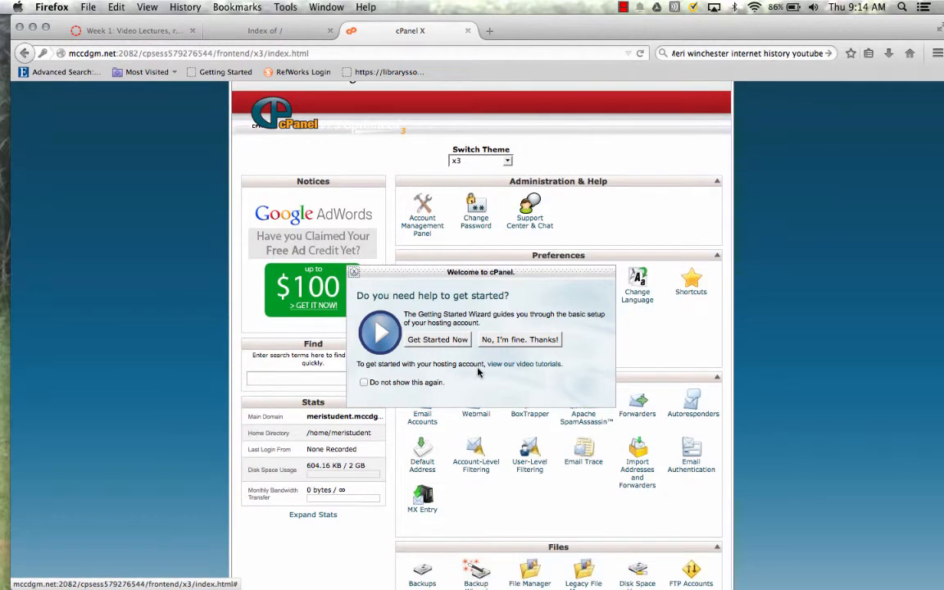
click(356, 275)
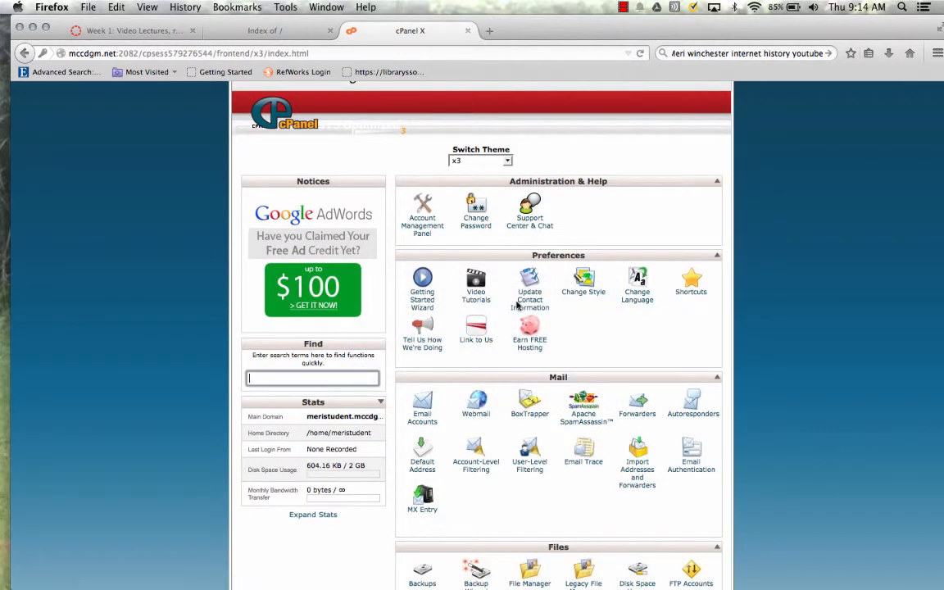
scroll(517, 308, down, 10)
scroll(518, 320, down, 6)
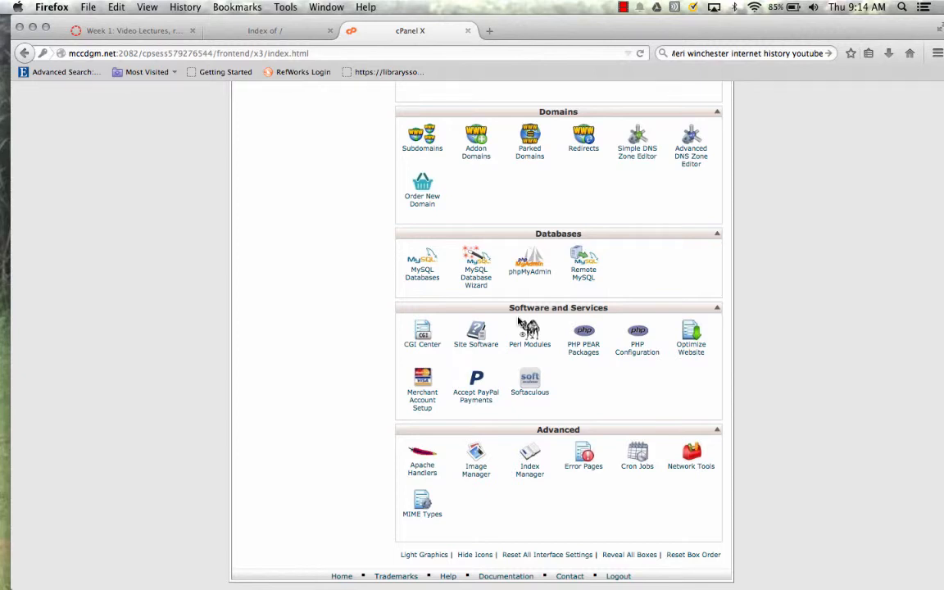
scroll(518, 320, up, 10)
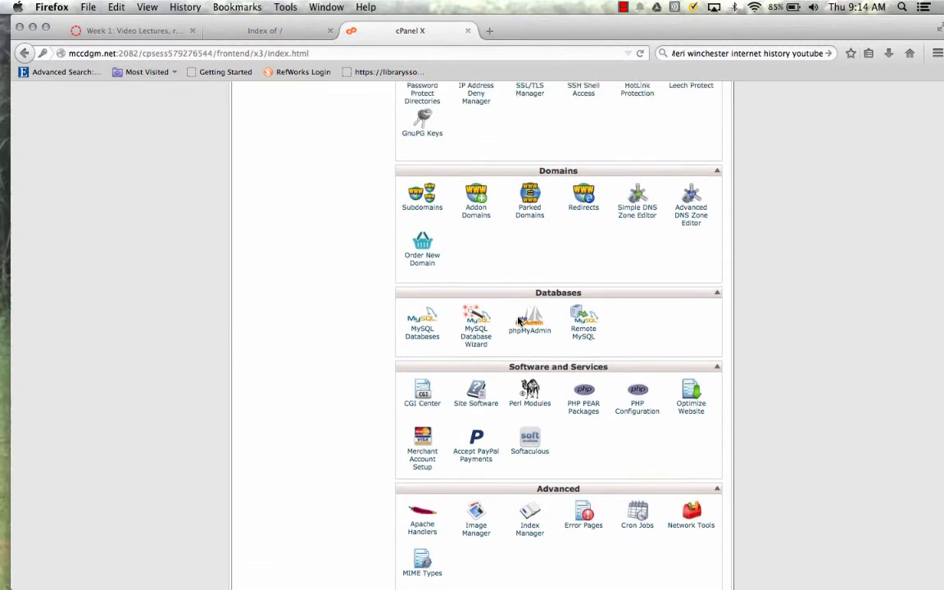